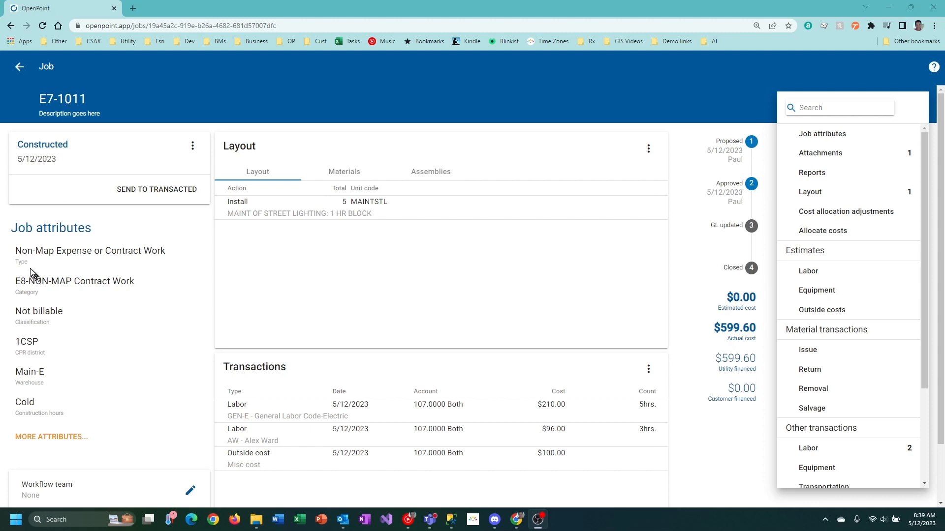
pyautogui.moveTo(44, 252)
pyautogui.mouseDown()
pyautogui.moveTo(69, 252)
pyautogui.moveTo(55, 254)
pyautogui.mouseUp()
pyautogui.click(55, 253)
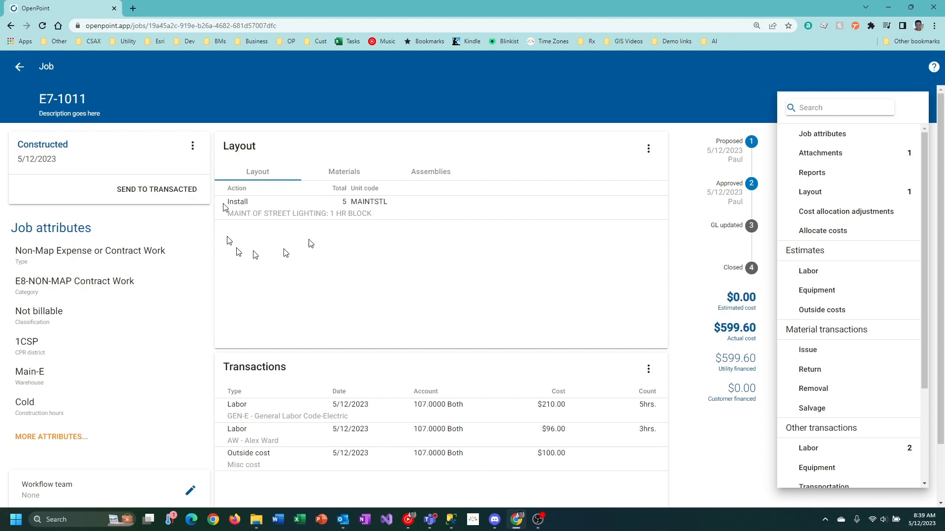
pyautogui.click(261, 212)
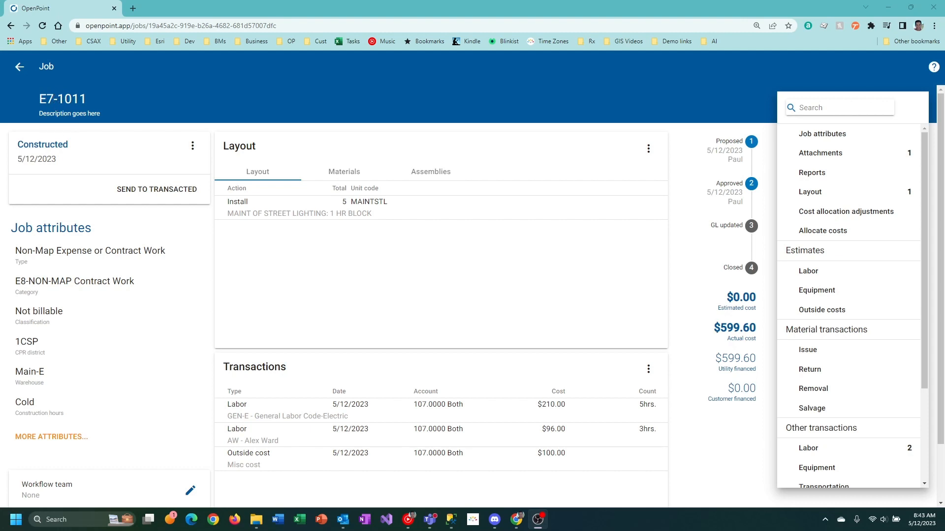
# - Change the job code in the job attributes to "E7-1011 CANCEL" and save the change
pyautogui.click(38, 437)
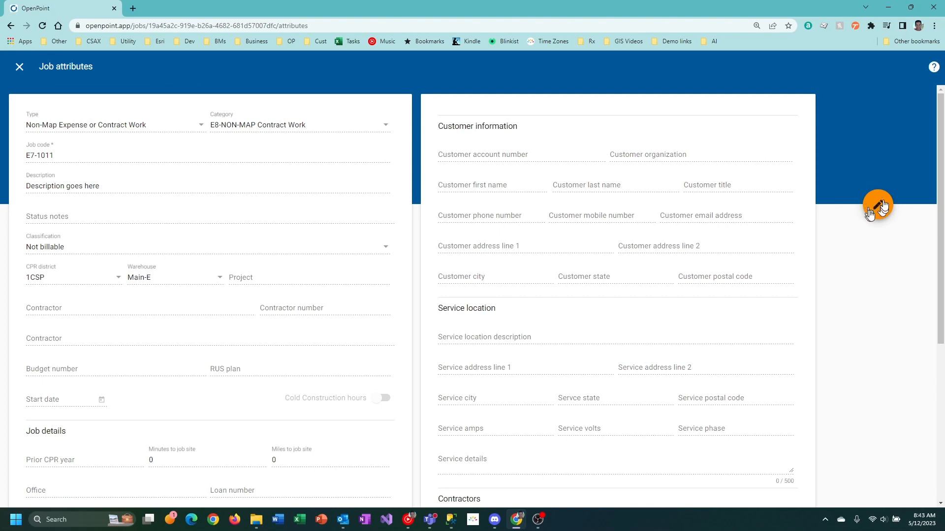
pyautogui.click(878, 204)
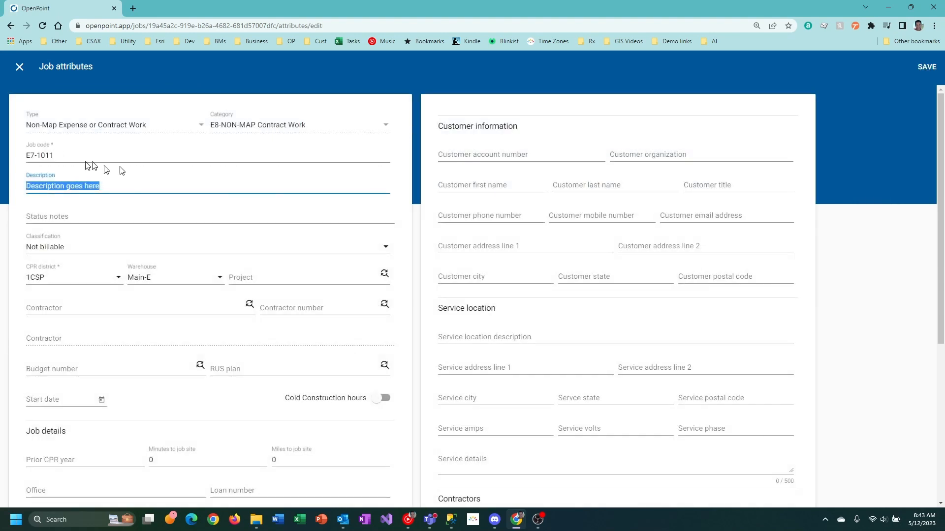
pyautogui.click(64, 155)
pyautogui.write('CANCEL')
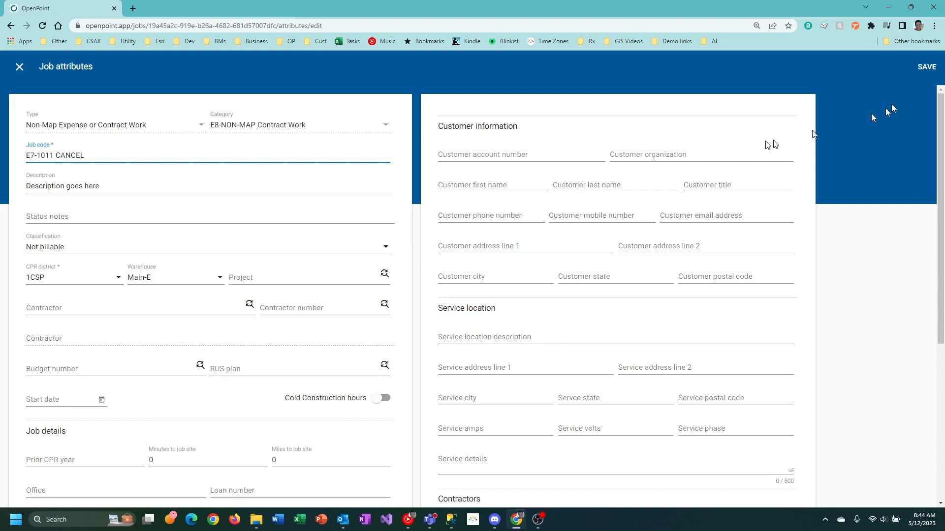
pyautogui.click(930, 67)
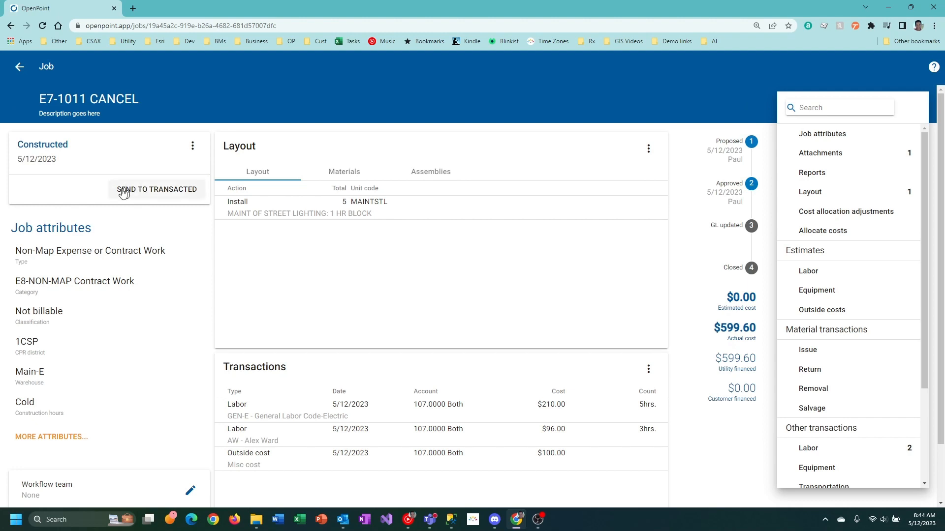
# - Roll the E7-1011 CANCEL job's workflow back to approved and from there to proposed, leaving the status notes empty
pyautogui.moveTo(33, 145); pyautogui.dragTo(48, 156)
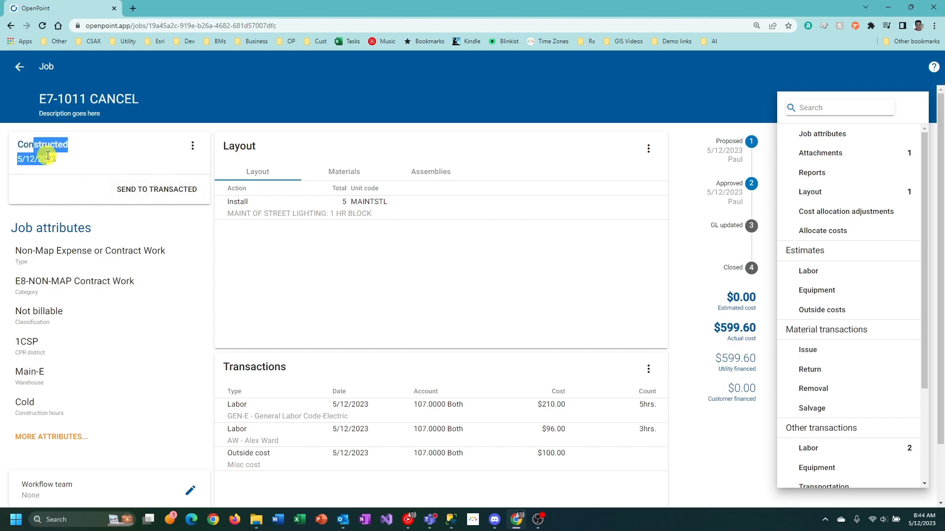
pyautogui.click(192, 147)
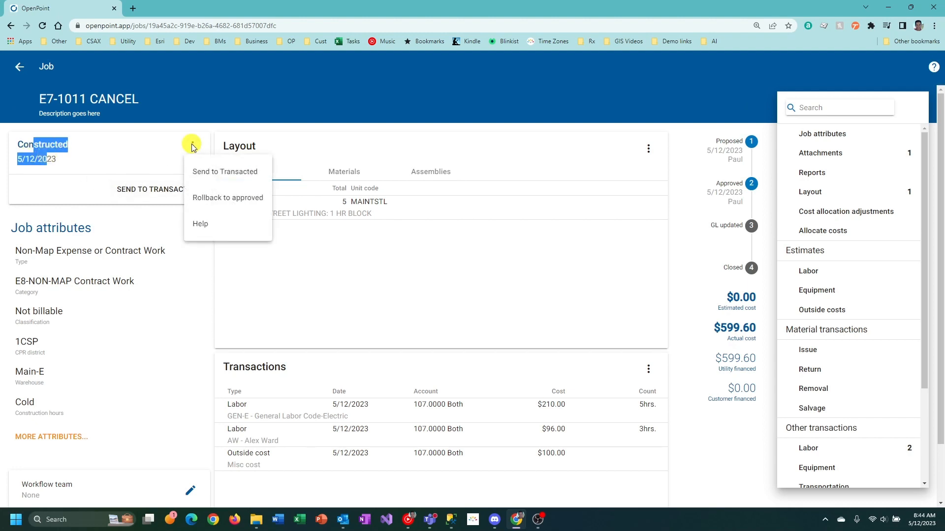
pyautogui.click(217, 199)
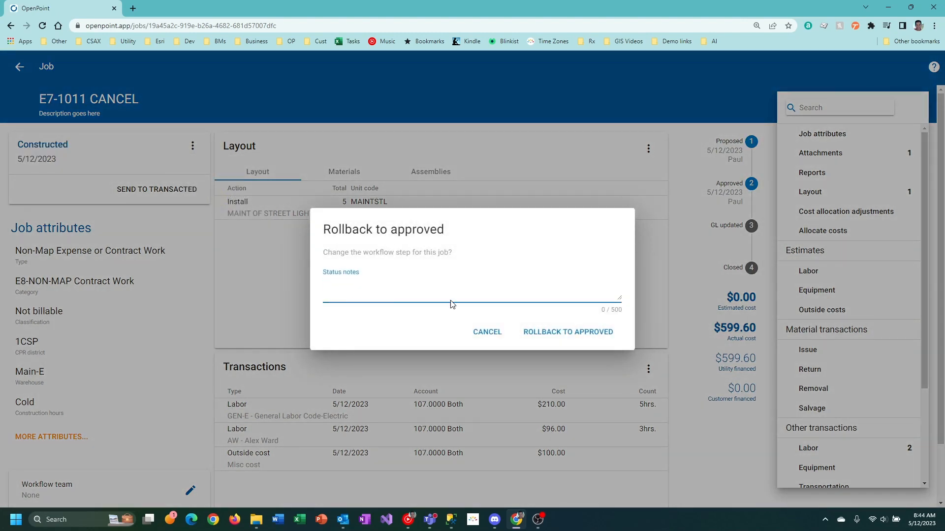
pyautogui.click(555, 333)
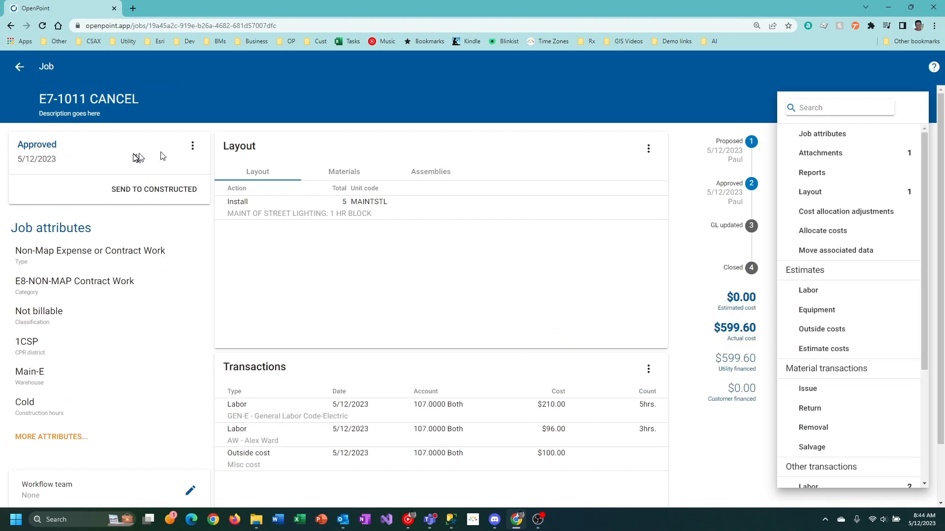
pyautogui.click(192, 146)
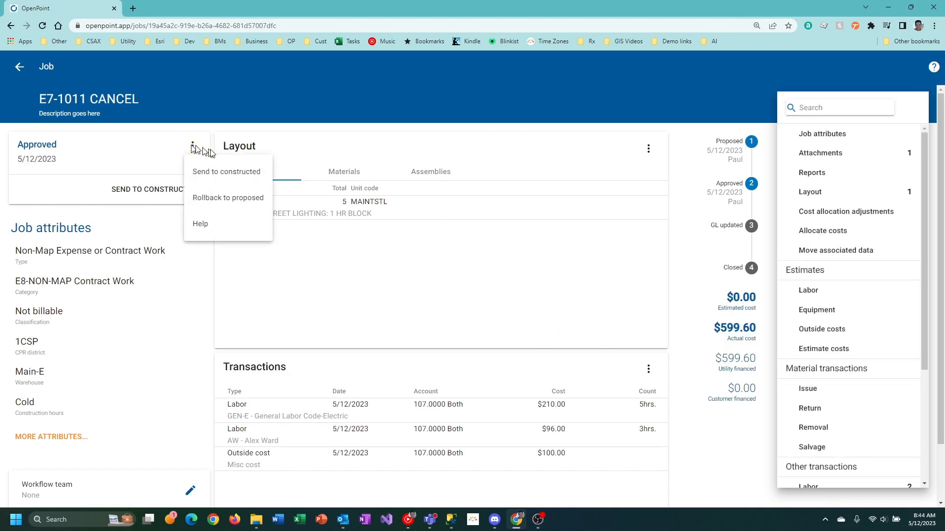
pyautogui.click(228, 198)
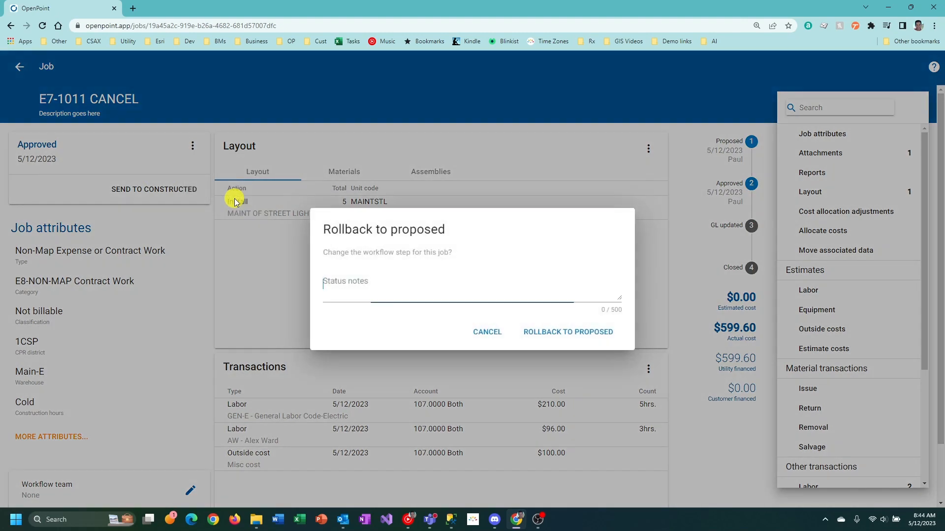
pyautogui.click(561, 333)
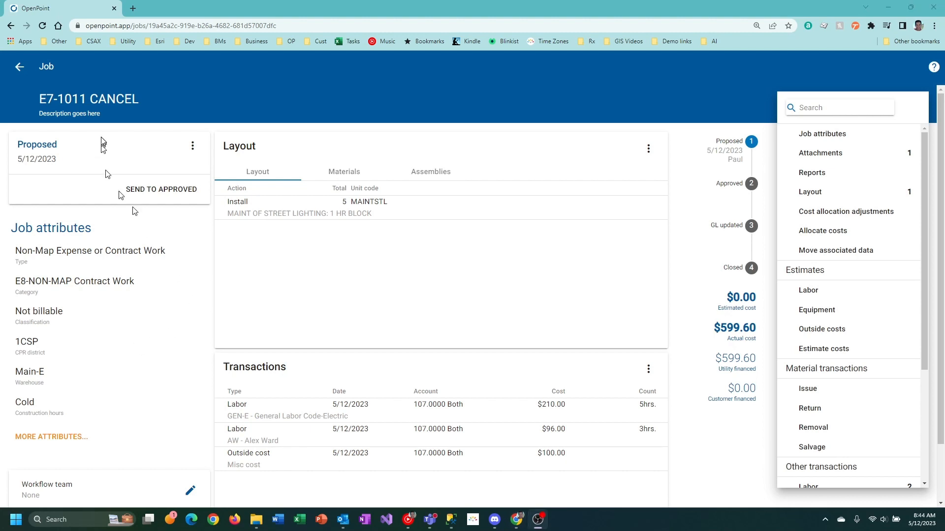
# - Start a new electric job from the jobs overview with type Non-Map Plant and category E6-NON-MAP Plant
pyautogui.click(20, 69)
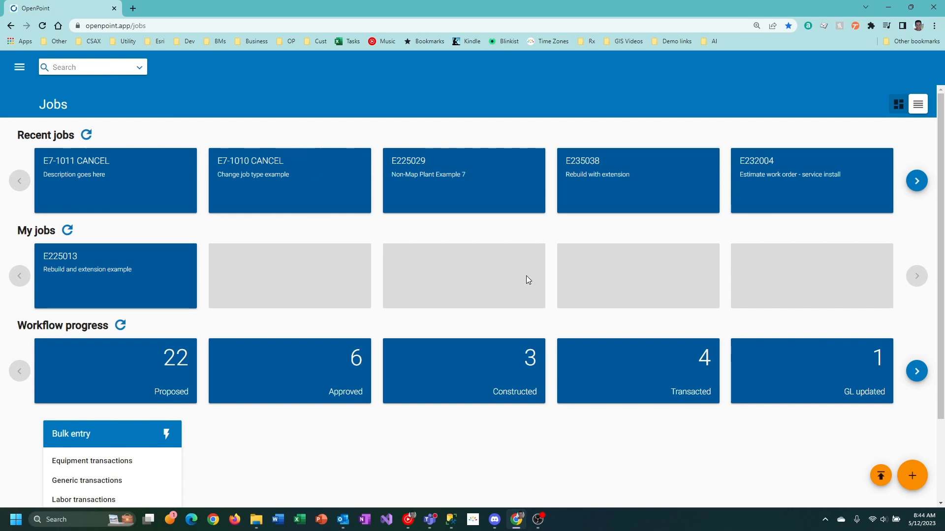
pyautogui.click(913, 477)
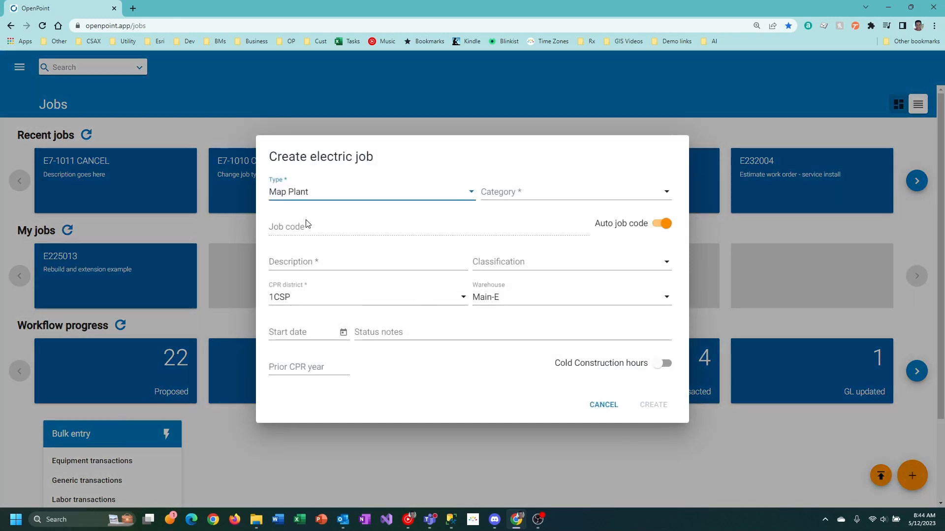
pyautogui.click(294, 195)
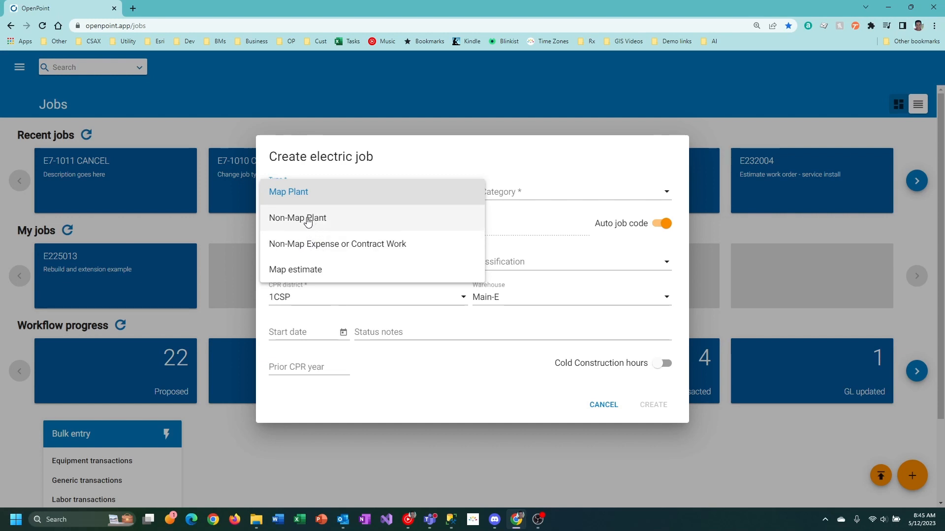
pyautogui.click(308, 222)
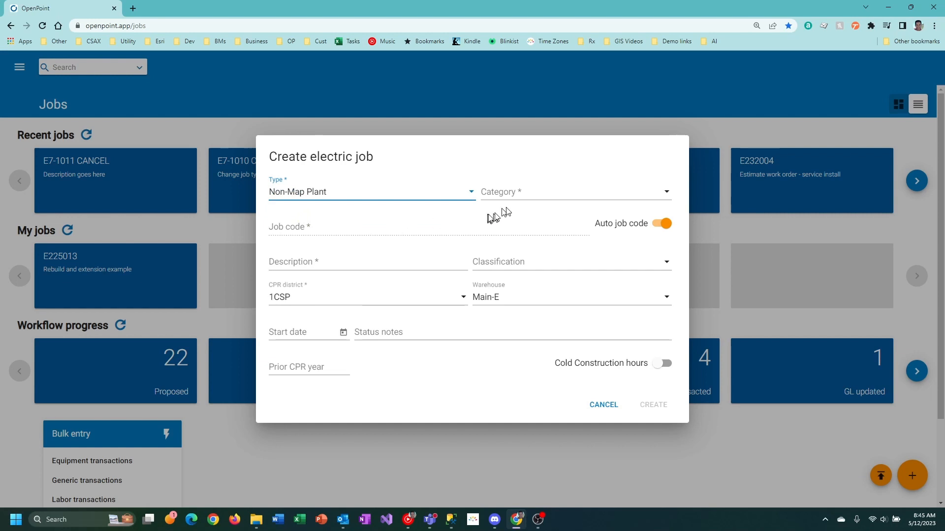
pyautogui.click(508, 194)
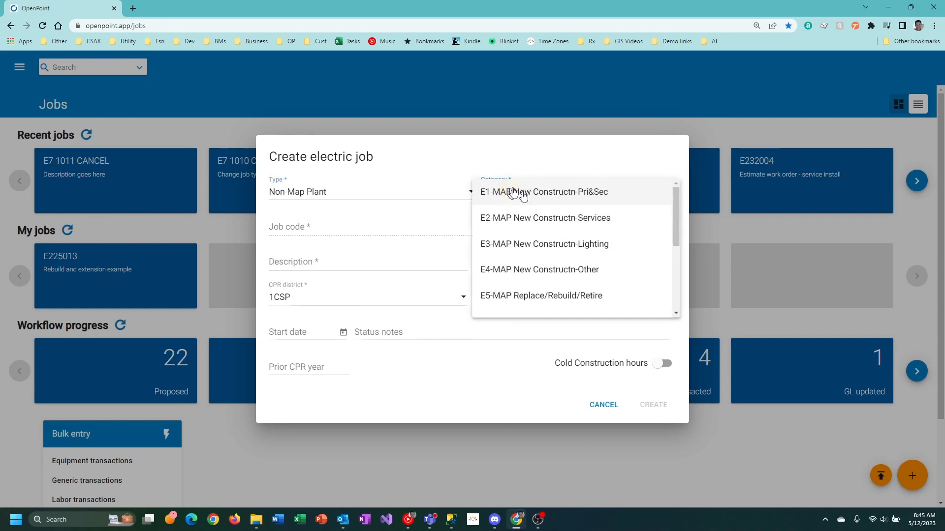
pyautogui.scroll(-1, 548, 248)
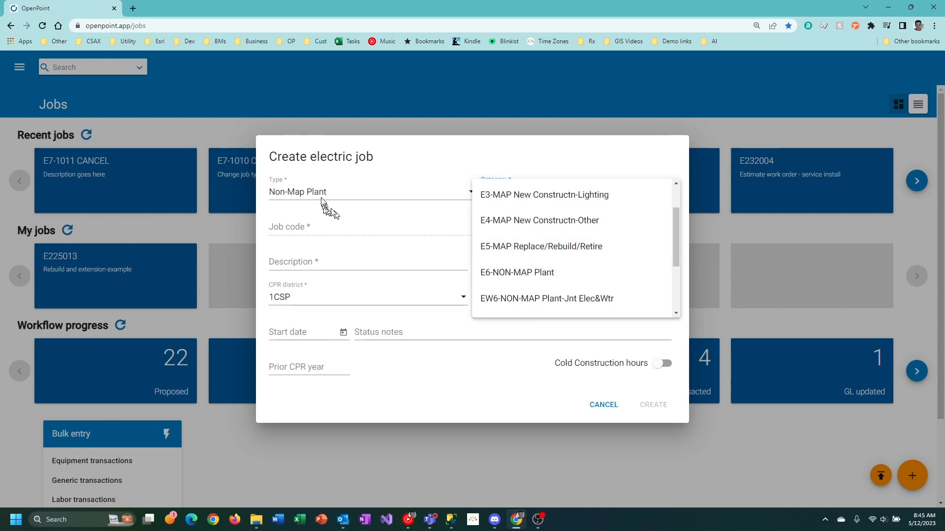
pyautogui.click(530, 278)
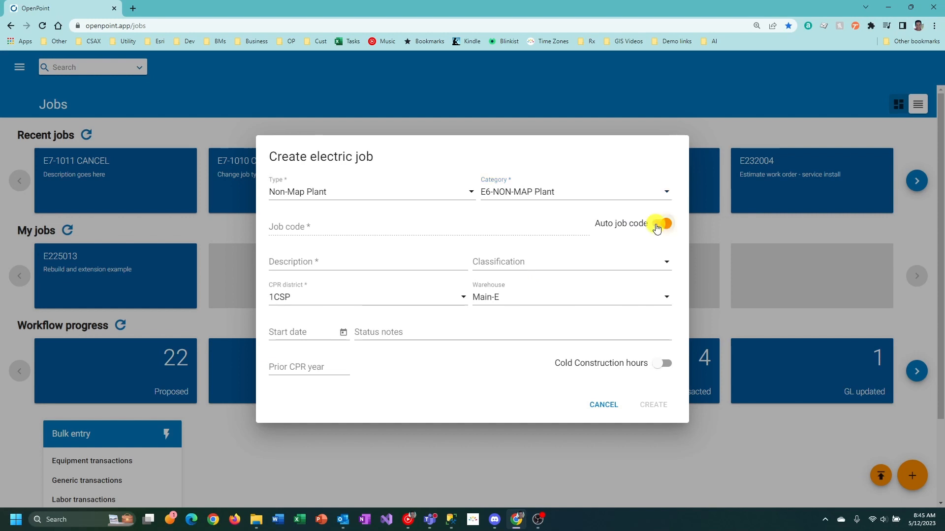
# - Turn off the automatic job code and enter E7-1011 as the new job's code
pyautogui.click(655, 227)
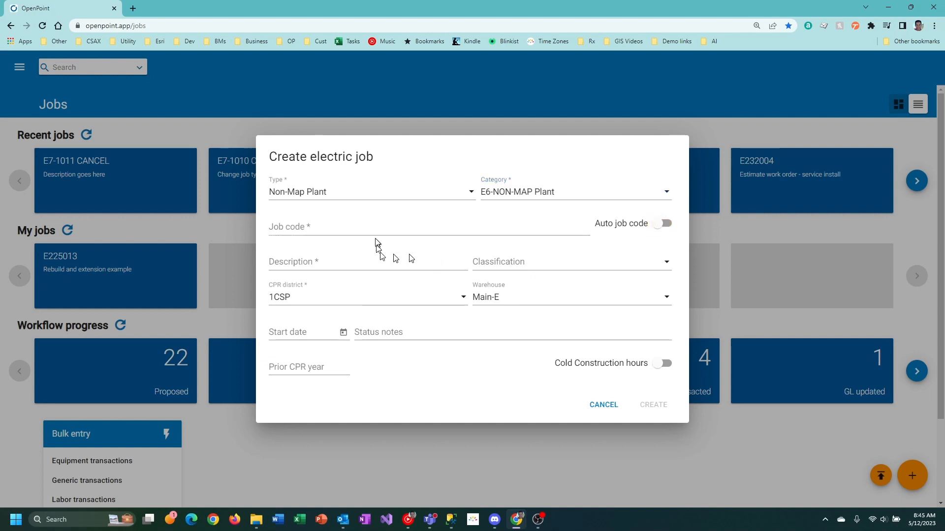
pyautogui.click(368, 226)
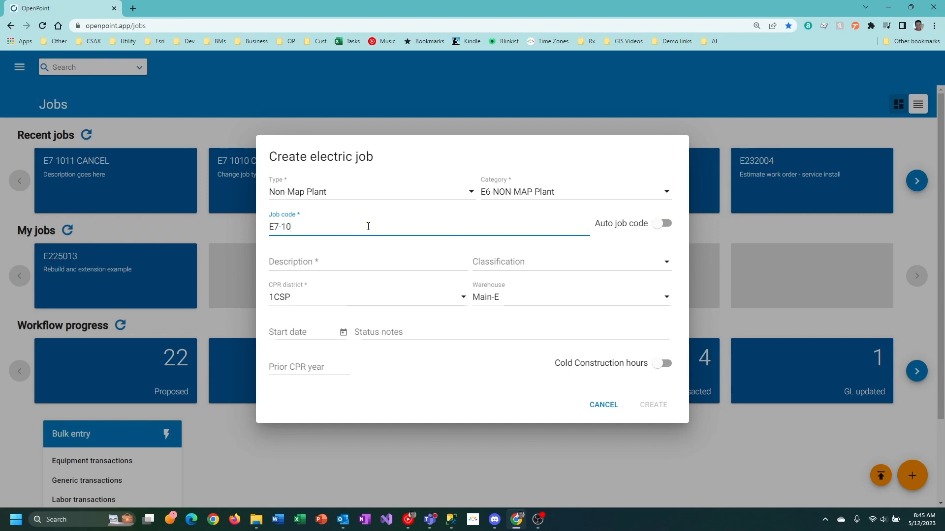
pyautogui.write('E7-1011')
pyautogui.press('Tab')
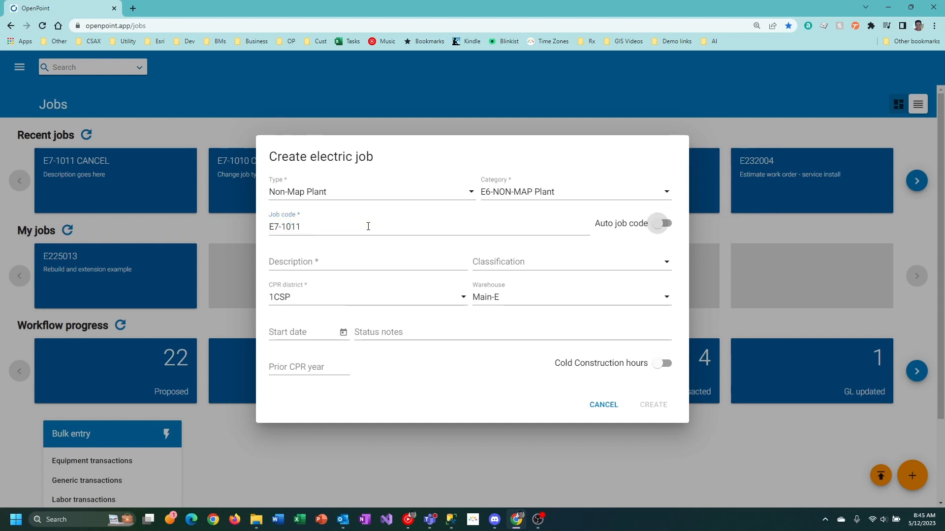
pyautogui.press('Tab')
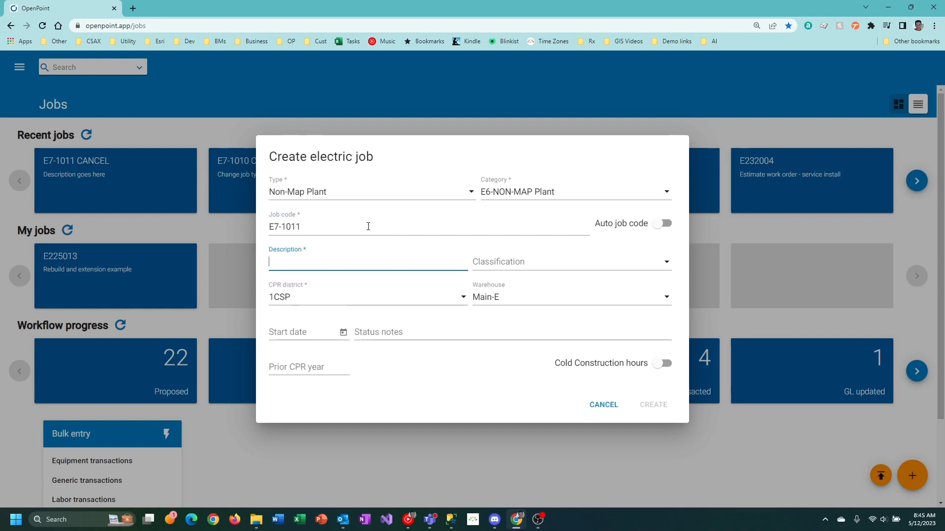
# - Create the job with the description "Use the same description" and the classification Not billable
pyautogui.write('Use the same description')
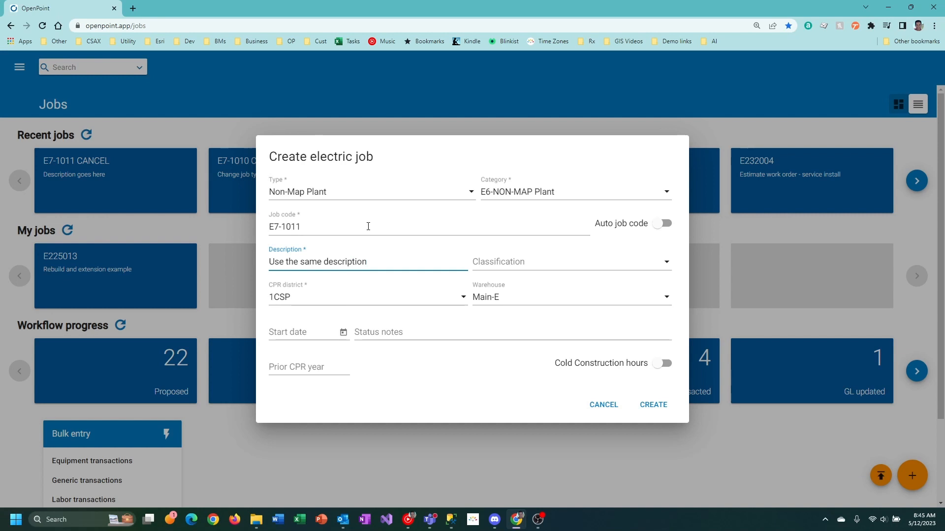
pyautogui.press('Tab')
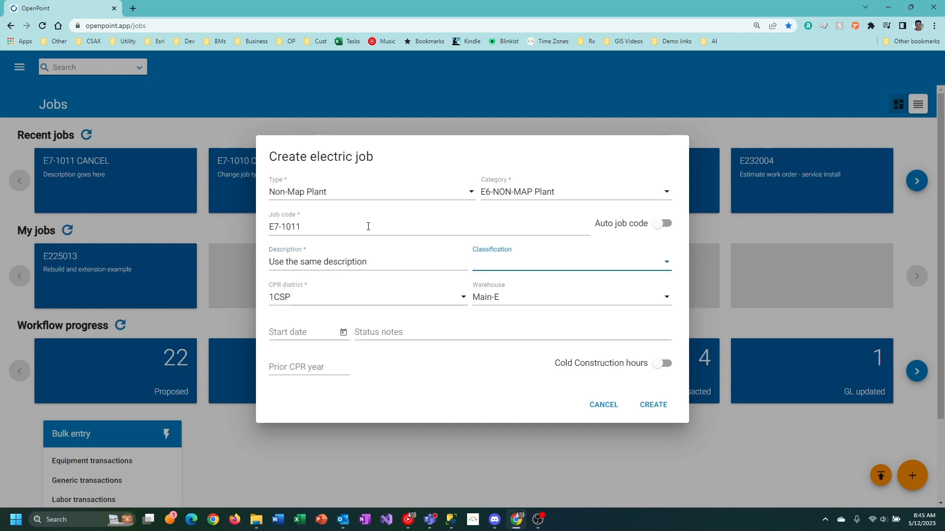
pyautogui.click(512, 263)
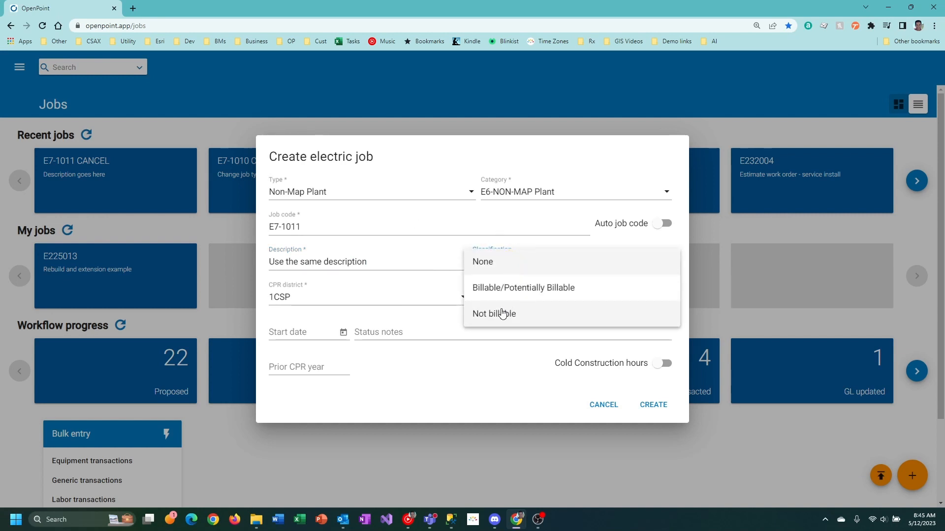
pyautogui.click(501, 311)
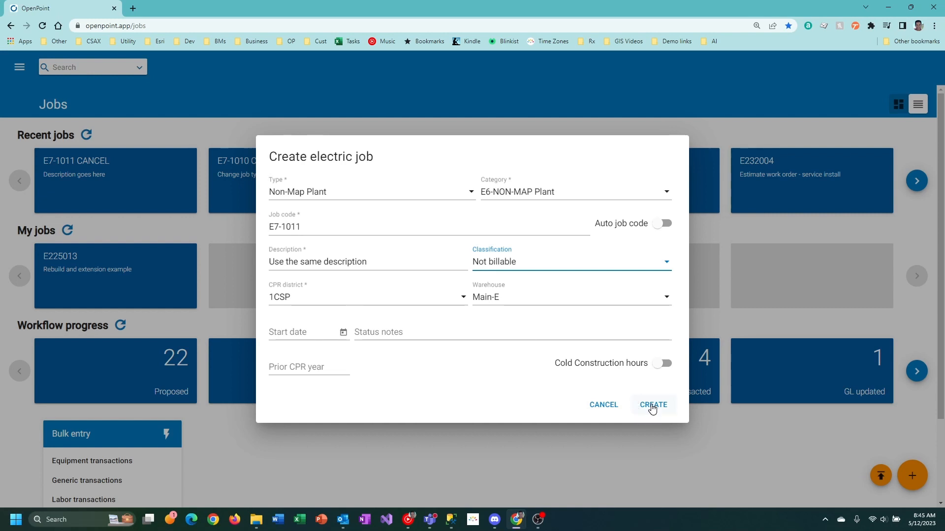
pyautogui.click(652, 409)
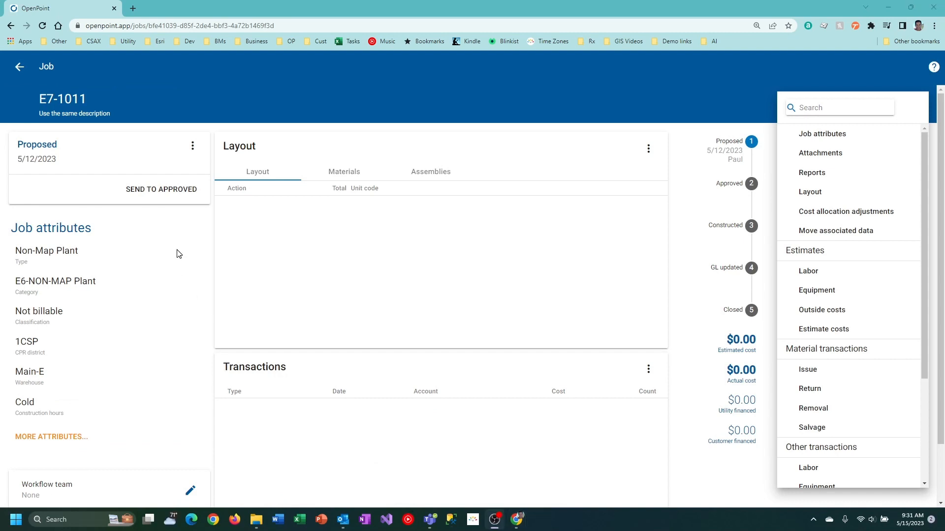
# - Move the associated data of job E7-1011 CANCEL to the new job E7-1011 and open the receiving job
pyautogui.click(18, 68)
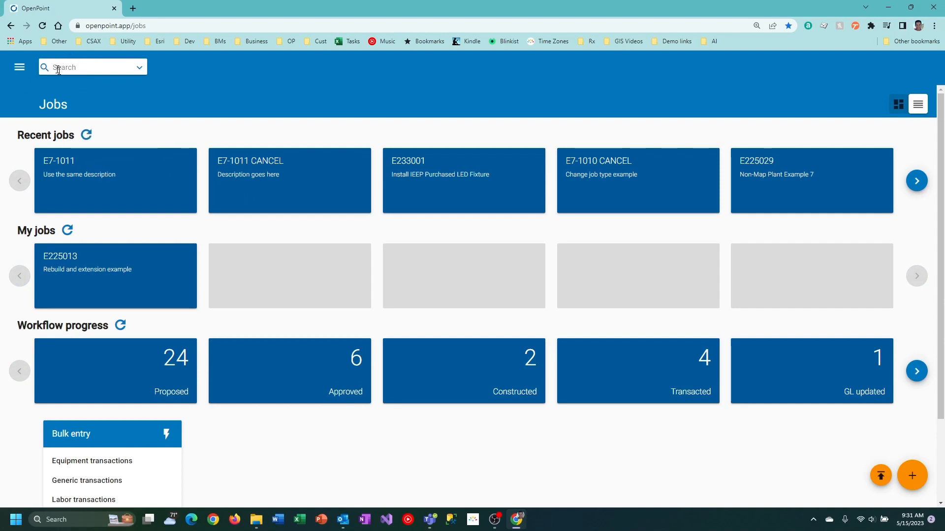
pyautogui.click(250, 167)
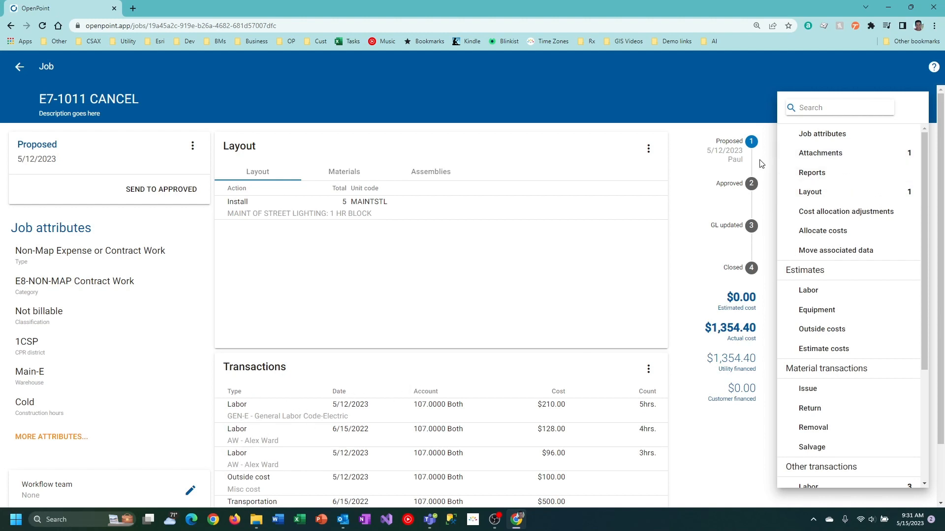
pyautogui.click(823, 257)
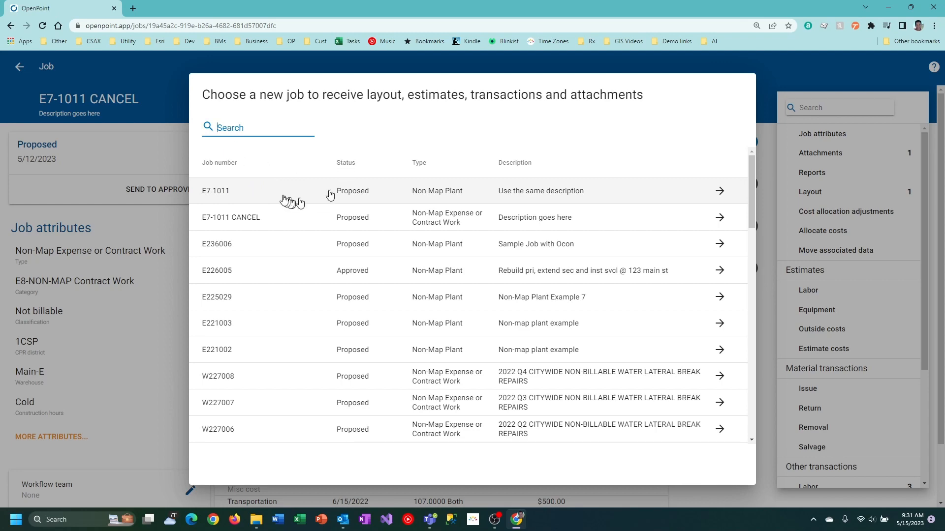
pyautogui.click(232, 193)
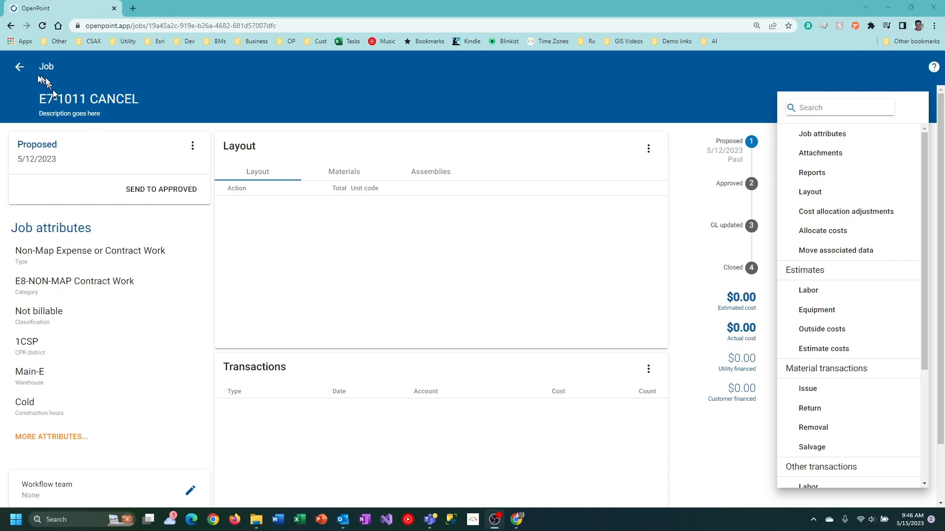
pyautogui.click(20, 69)
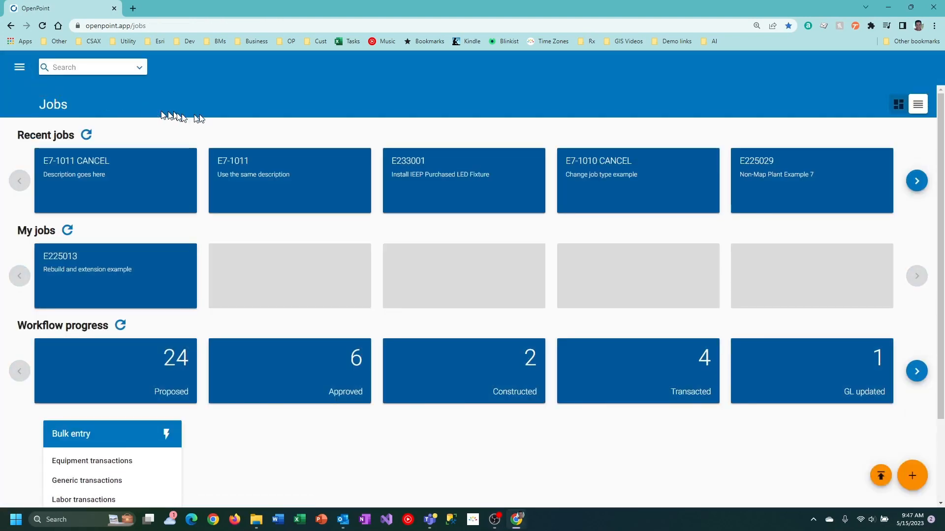
pyautogui.click(238, 168)
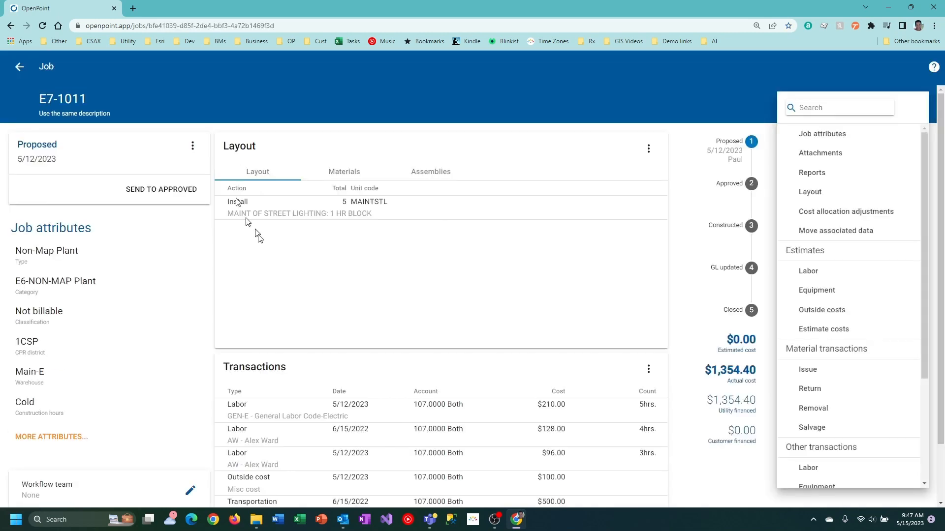